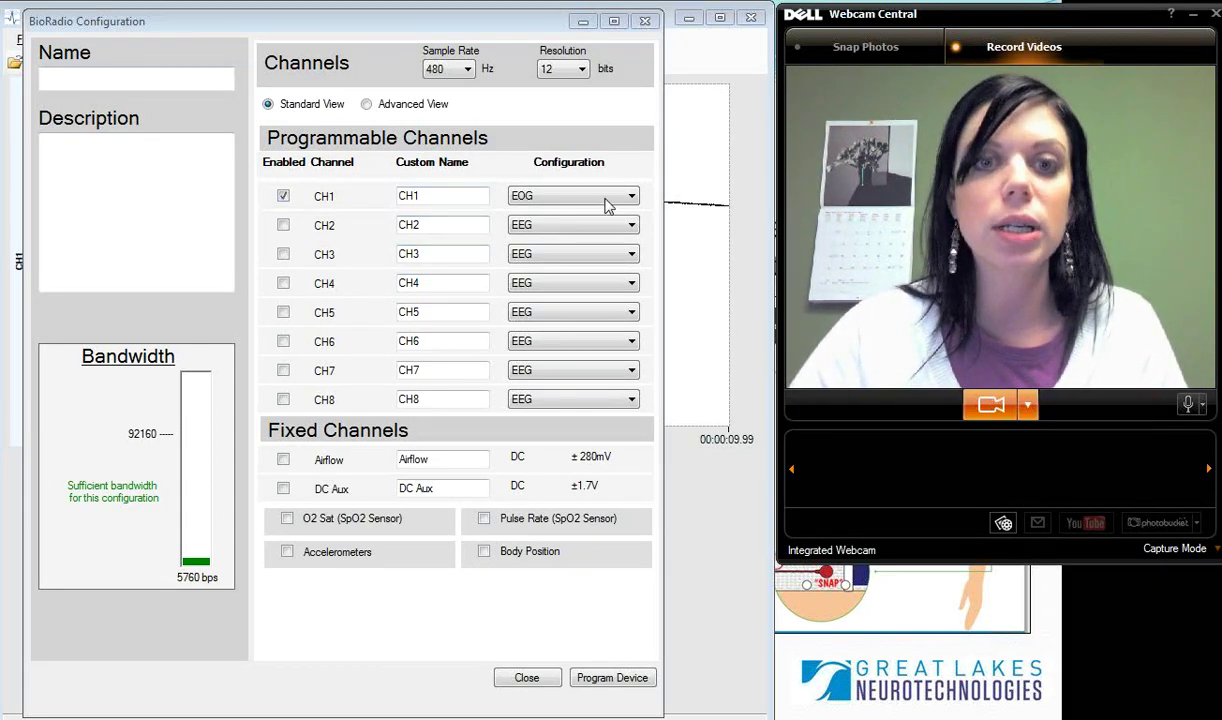
Step: Program the BioRadio with its channel configuration from the Advanced View, and run and stop a live acquisition of the CH1 signal
click(367, 105)
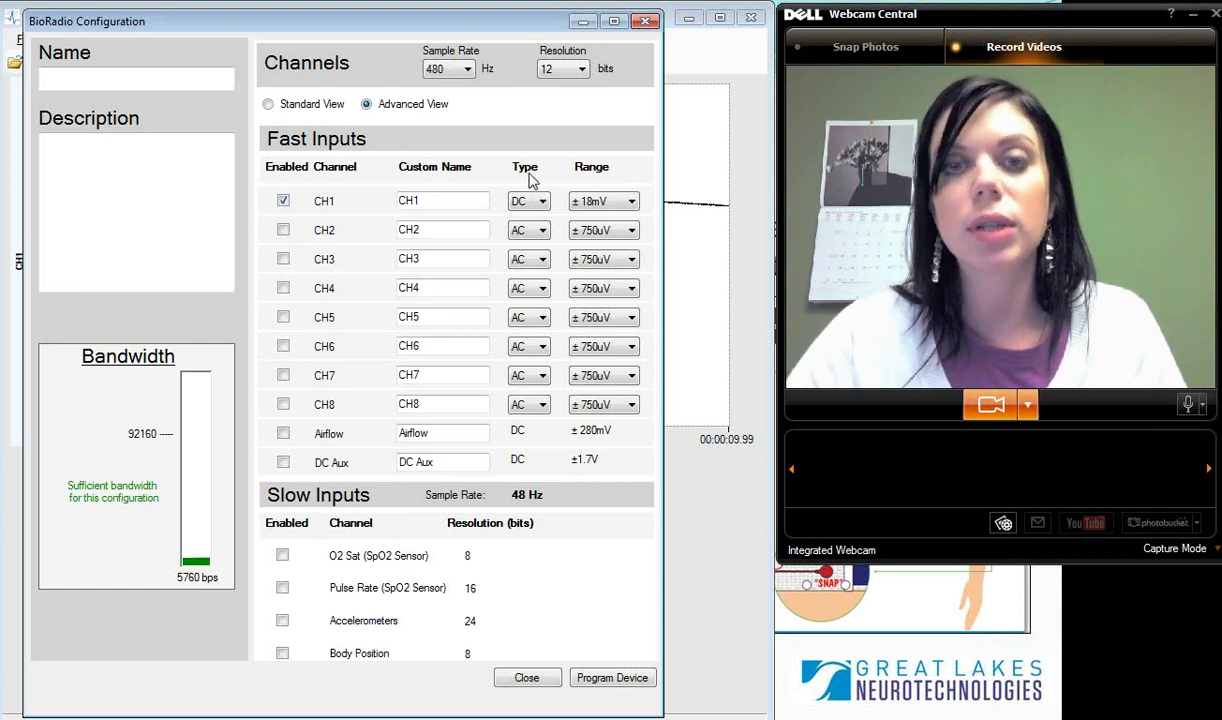
click(614, 678)
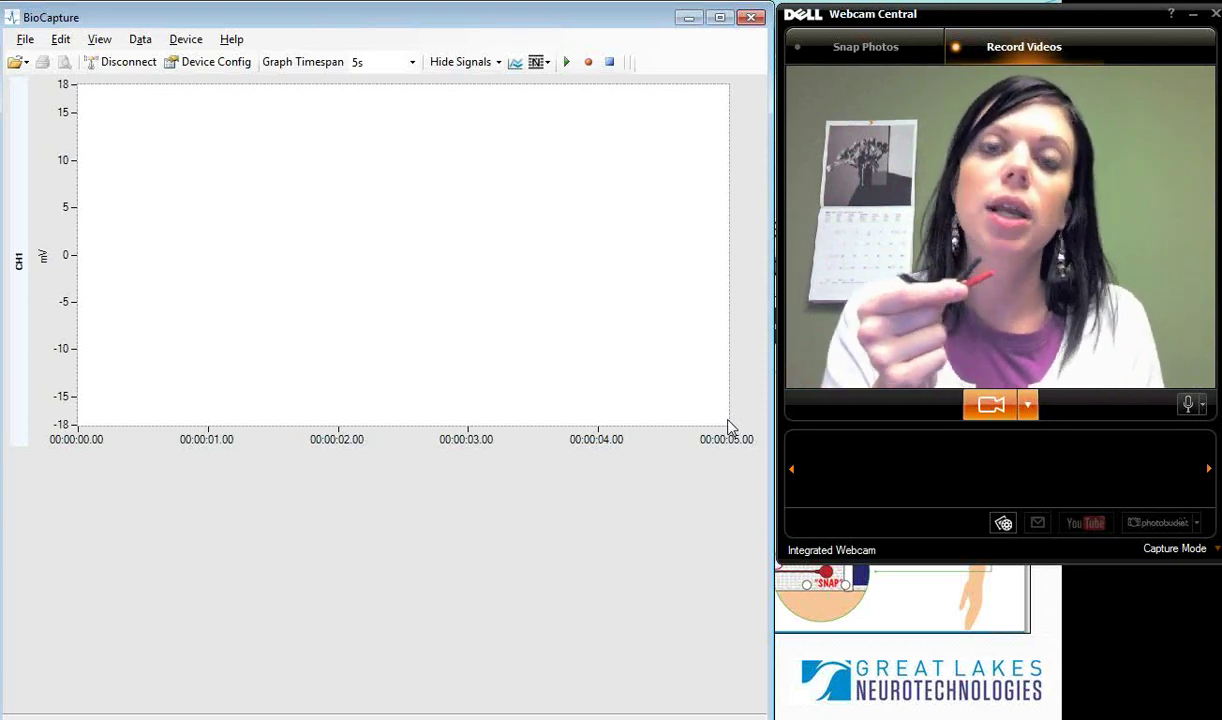
click(567, 62)
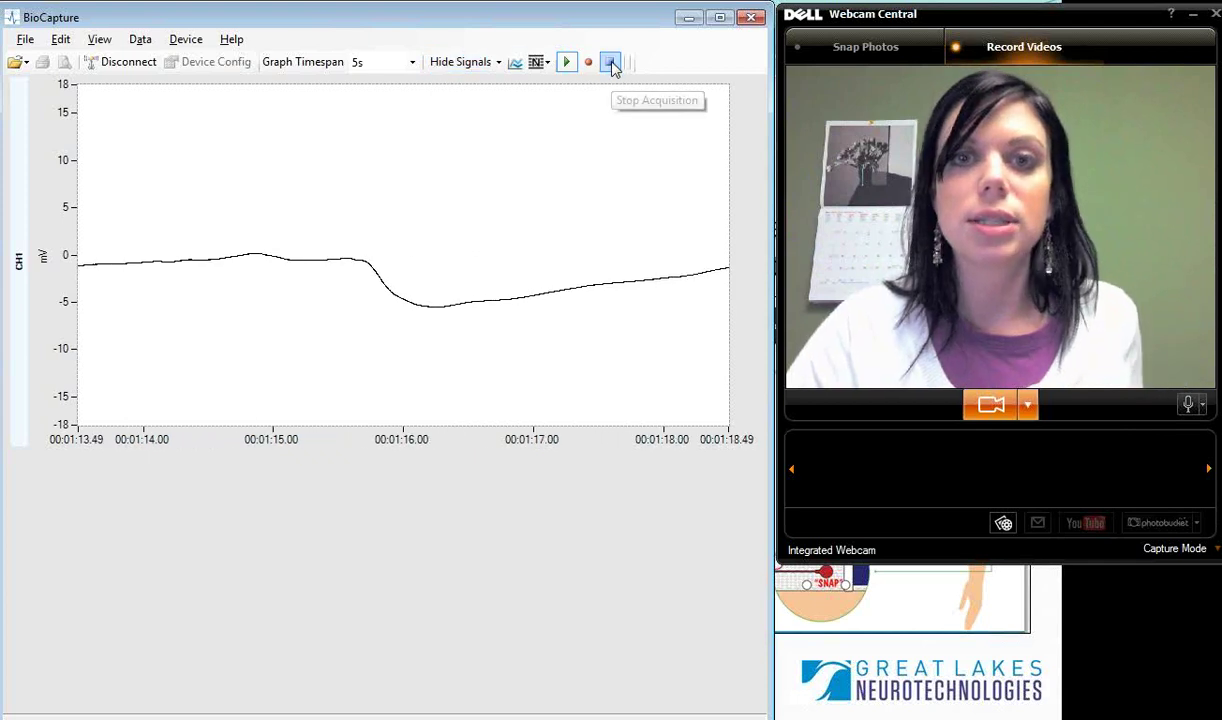
click(610, 63)
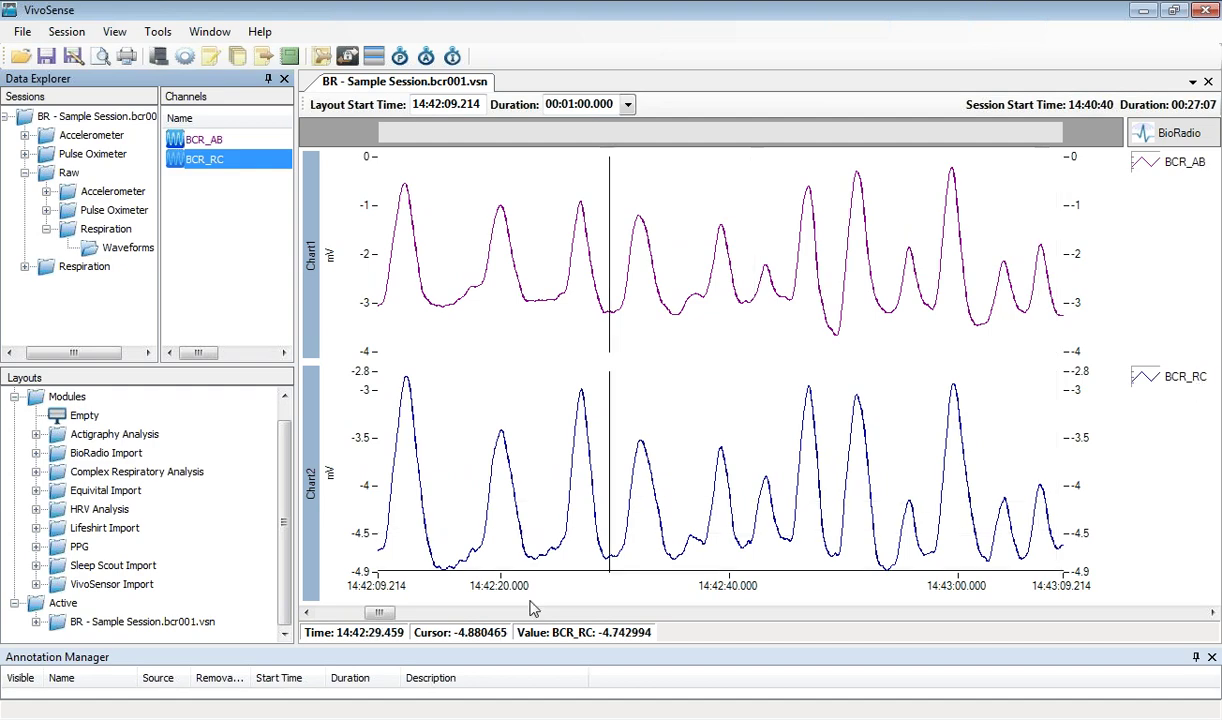
Step: Add a chart of the Resp Rate channel from the Timing measures of the session's Respiration data
drag(379, 612, 415, 624)
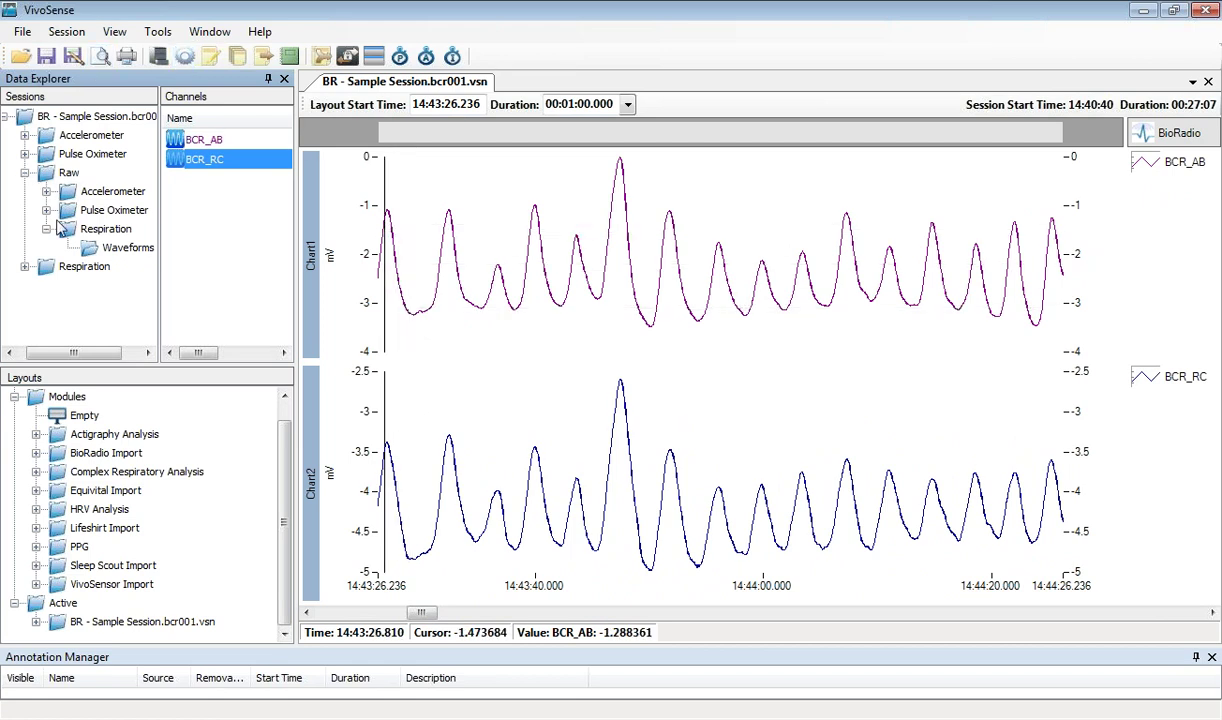
click(24, 266)
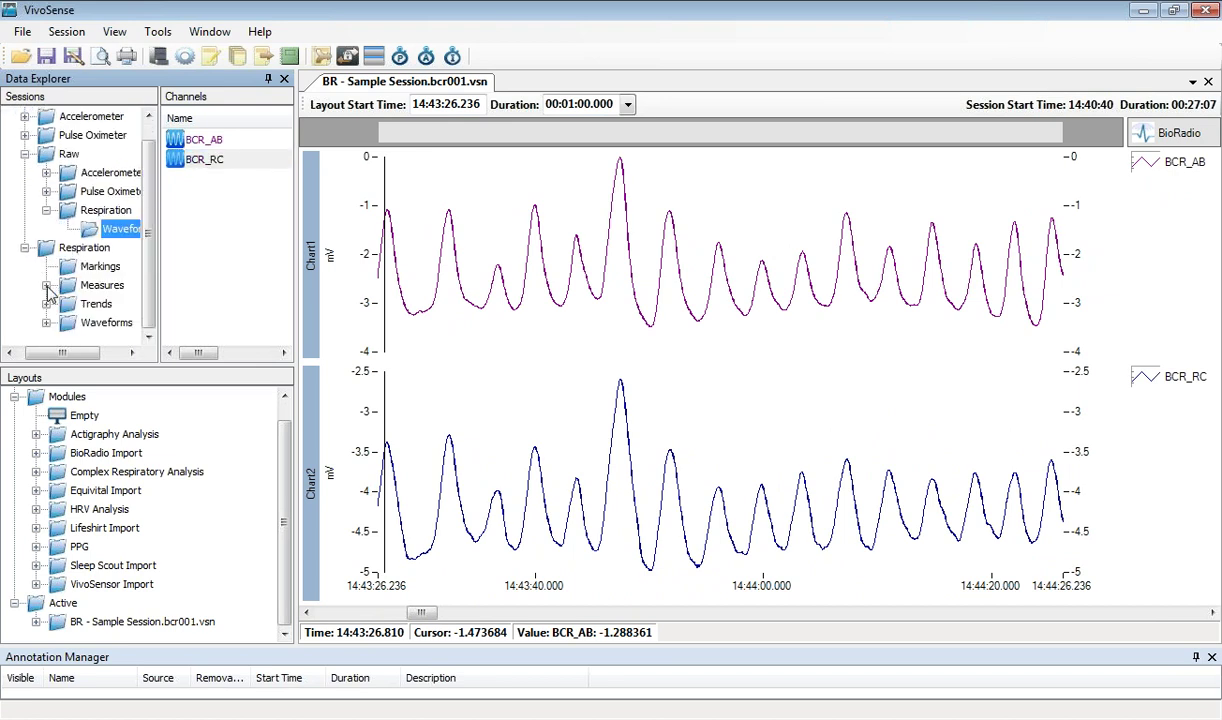
click(46, 285)
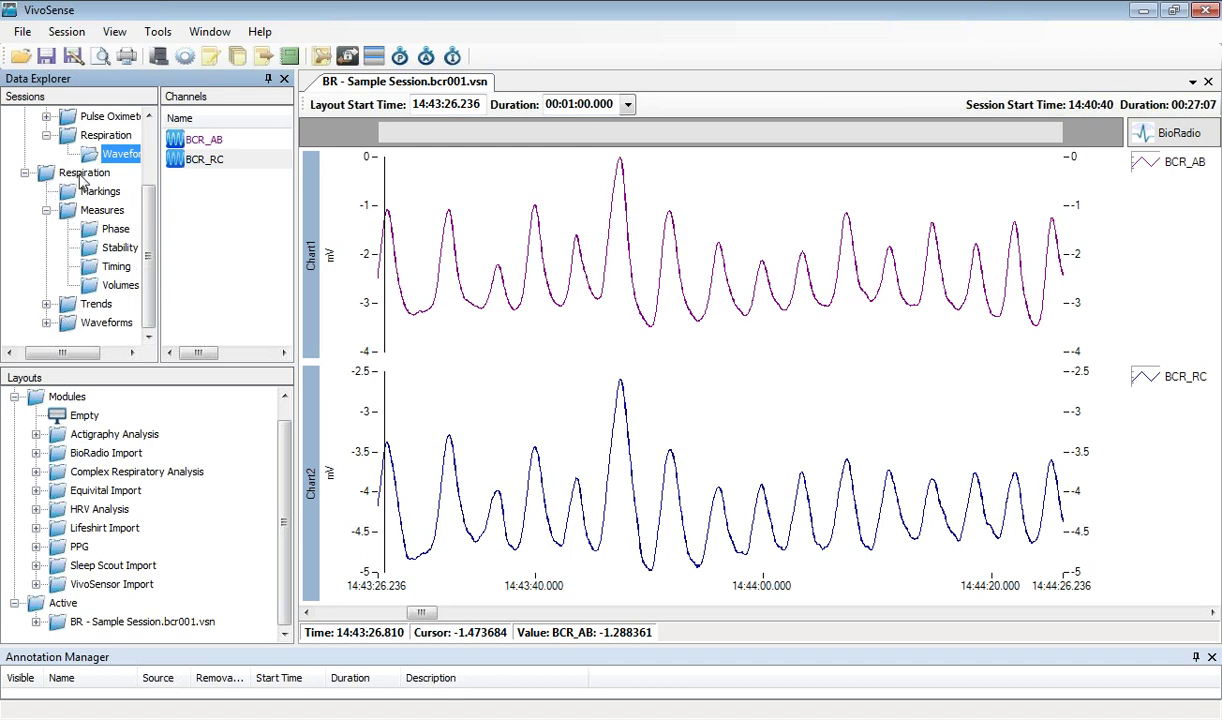
click(113, 232)
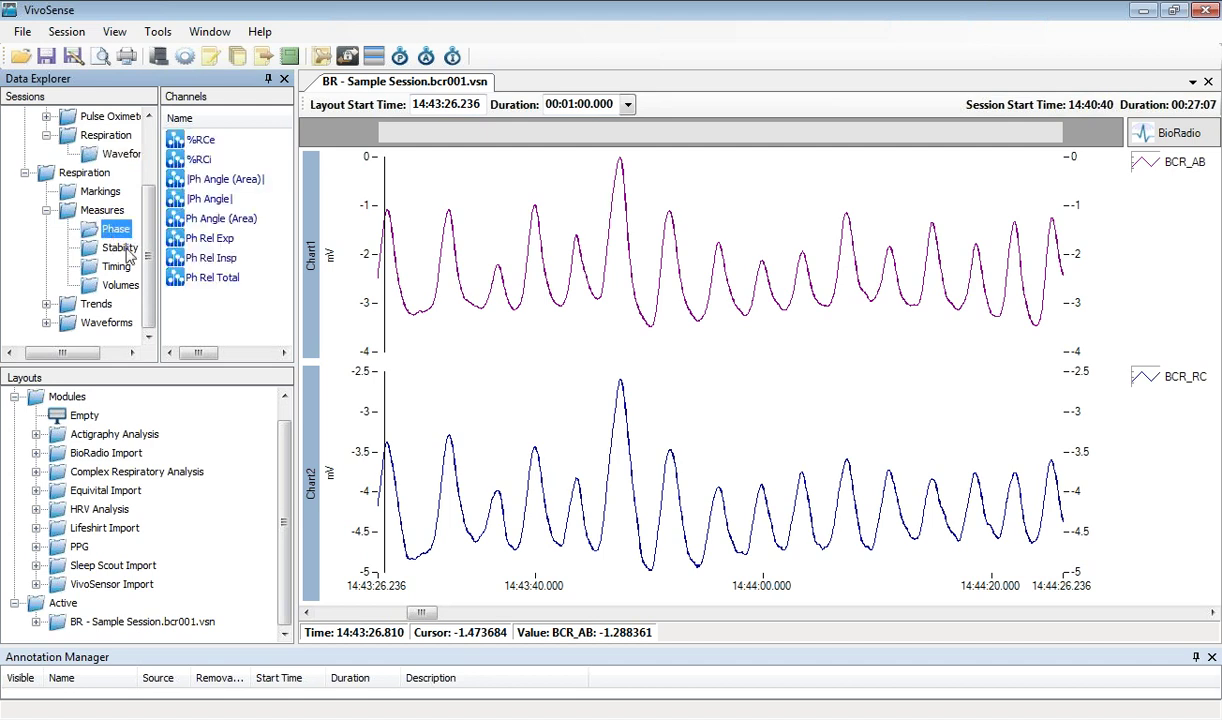
click(117, 268)
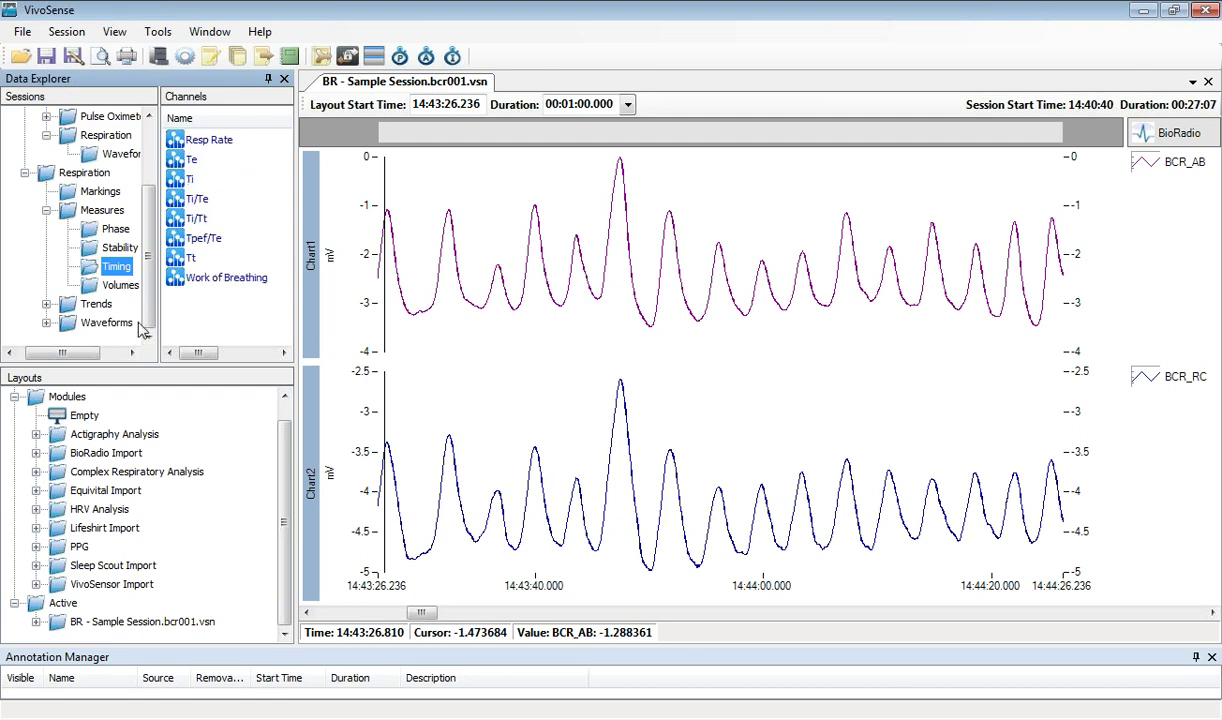
click(216, 142)
double_click(228, 150)
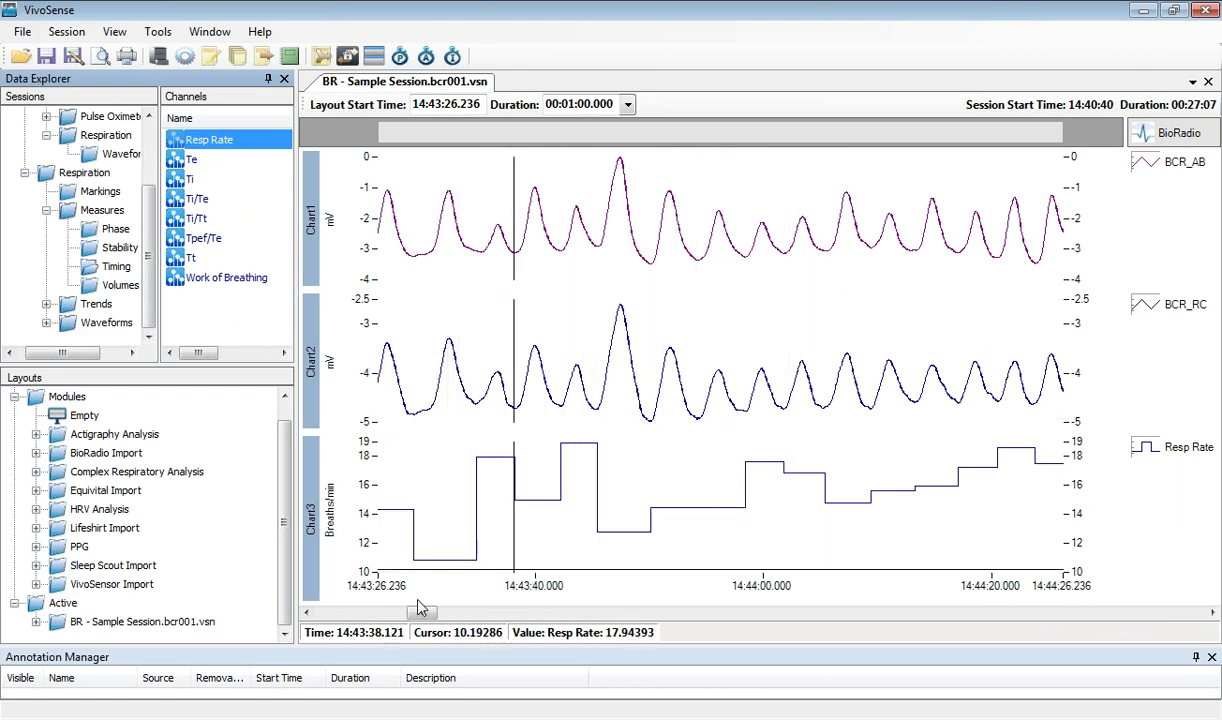
Step: Examine the breathing charts over a 00:03:00 duration, and return the layout duration to 00:01:00
mouse_move(421, 613)
mouse_down()
mouse_move(497, 615)
mouse_move(437, 617)
mouse_up()
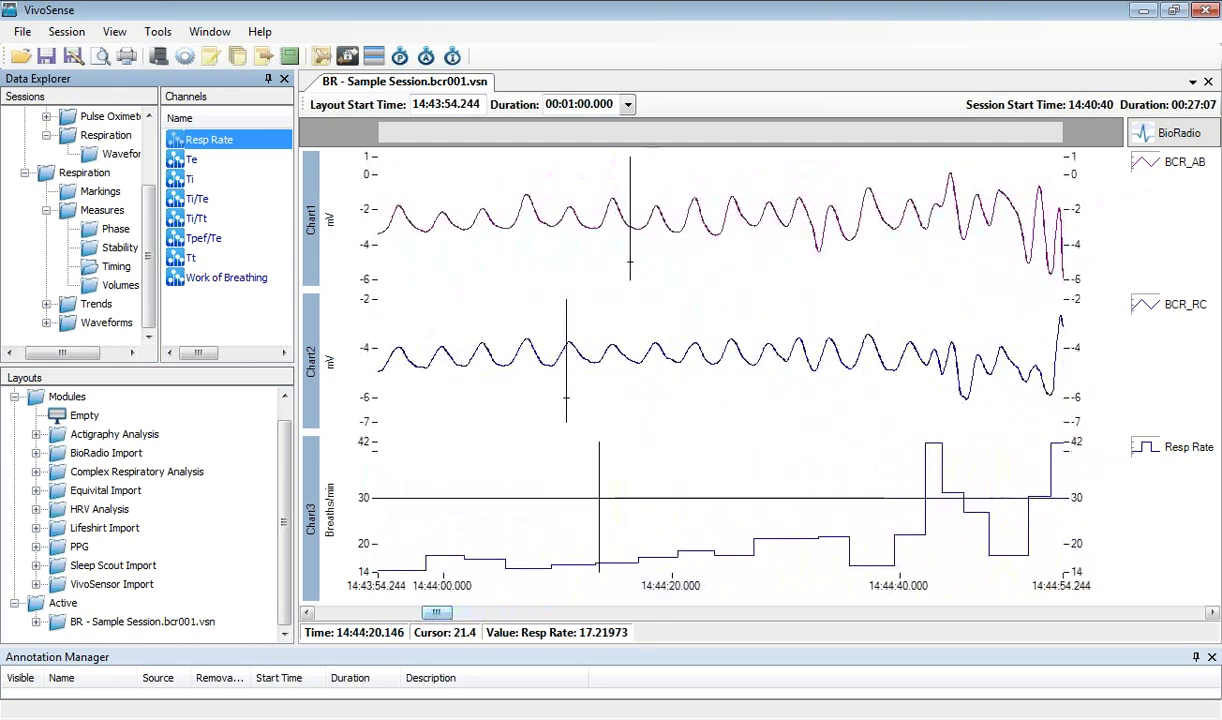
click(628, 104)
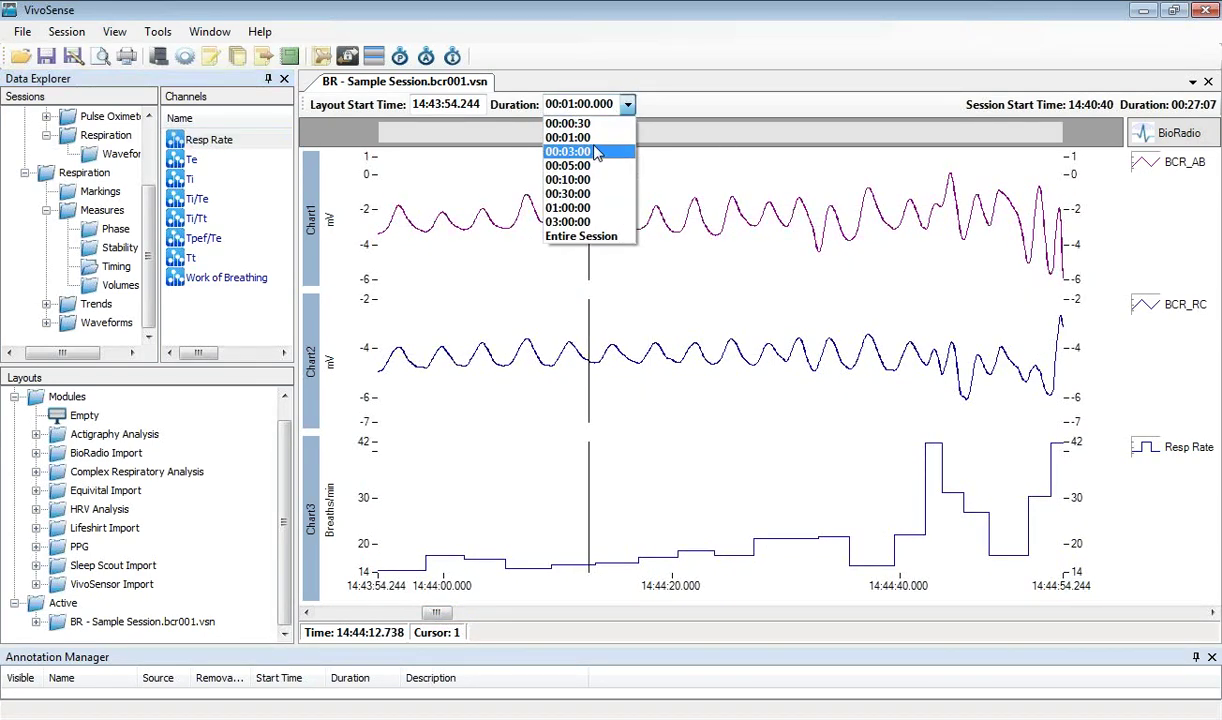
click(581, 150)
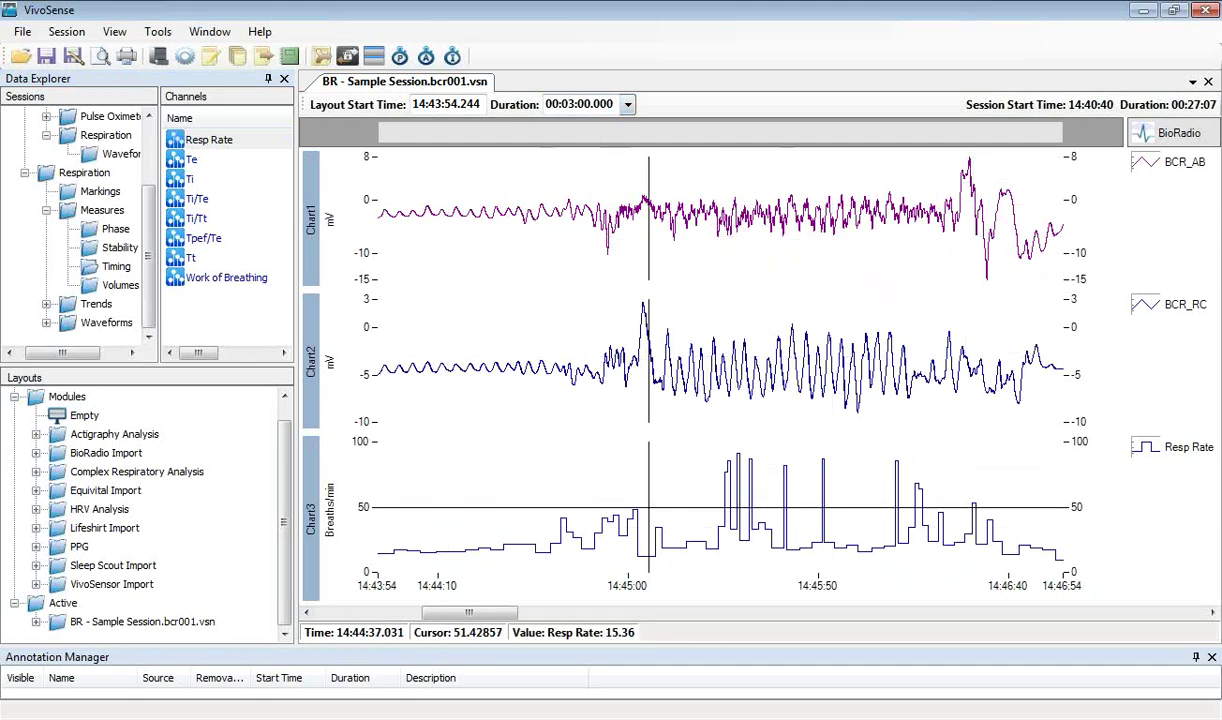
drag(499, 618, 480, 618)
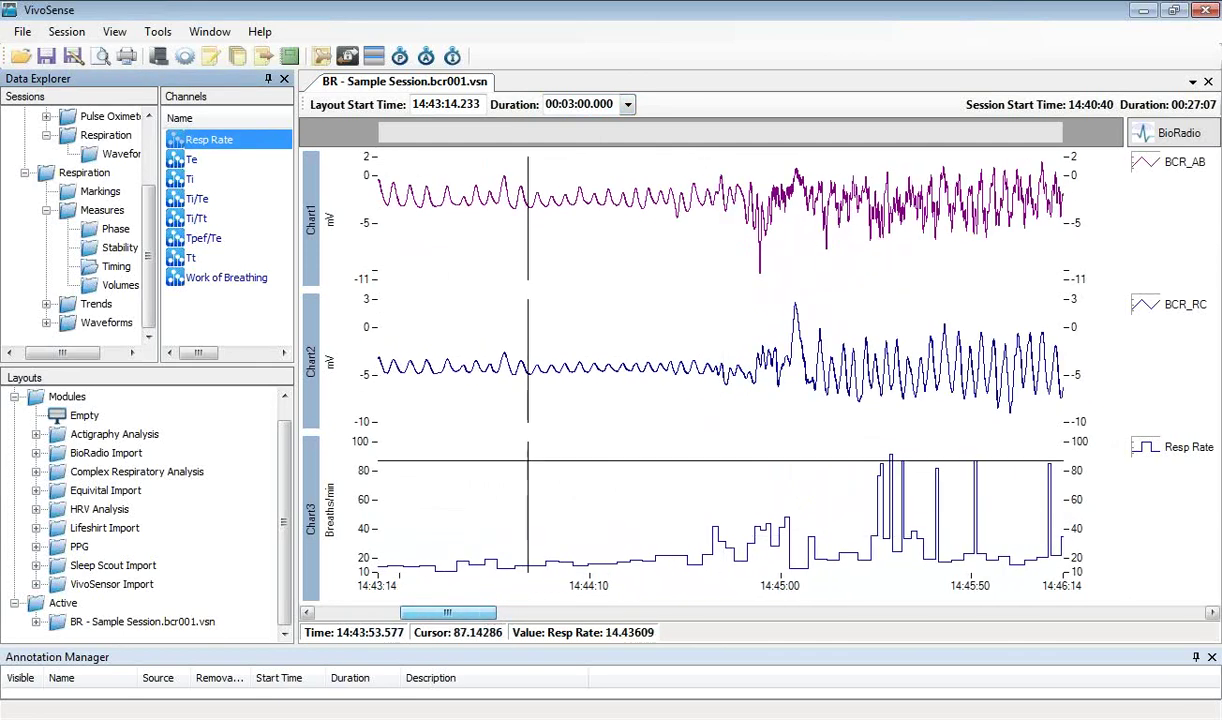
click(628, 104)
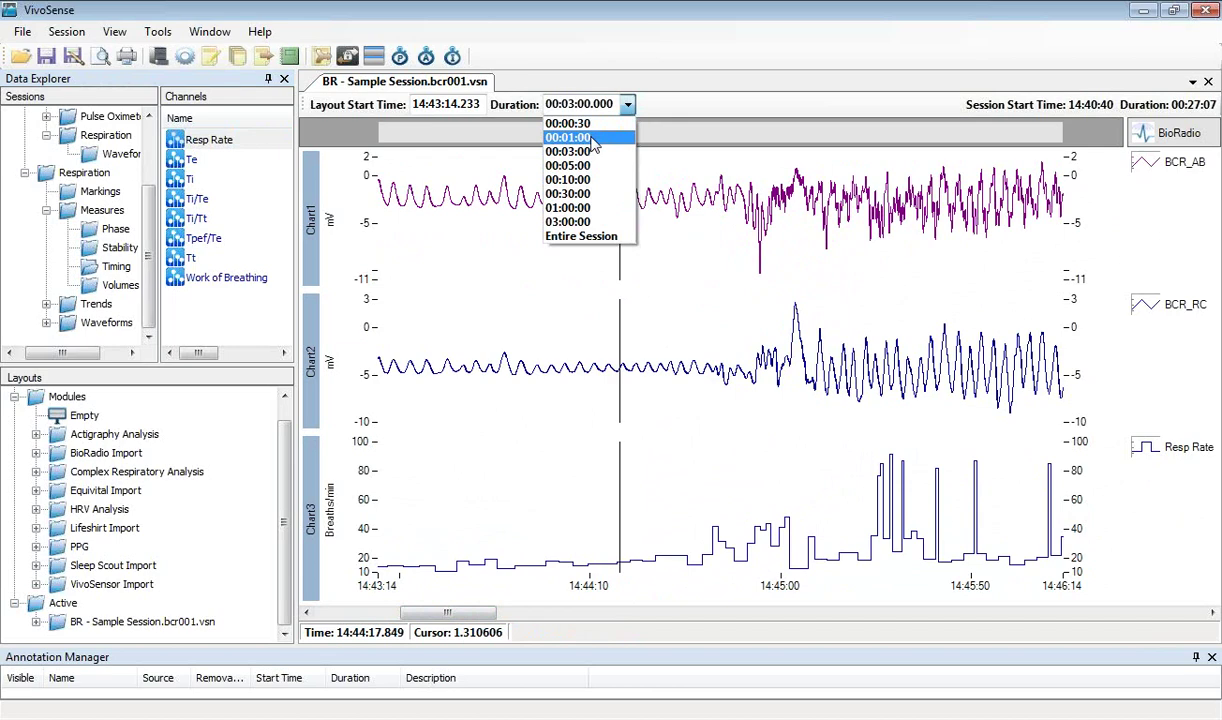
click(593, 139)
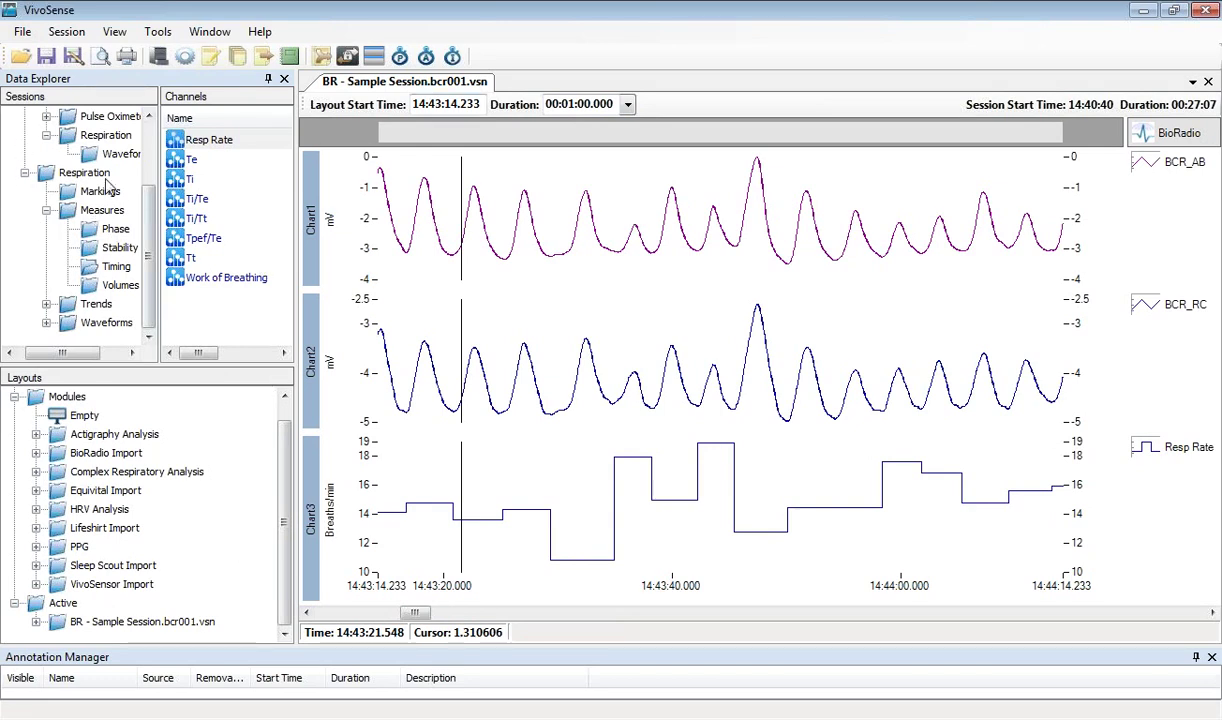
Step: Add charts of the Exp Vol and Insp Vol channels from the Respiration Volumes measures
click(120, 287)
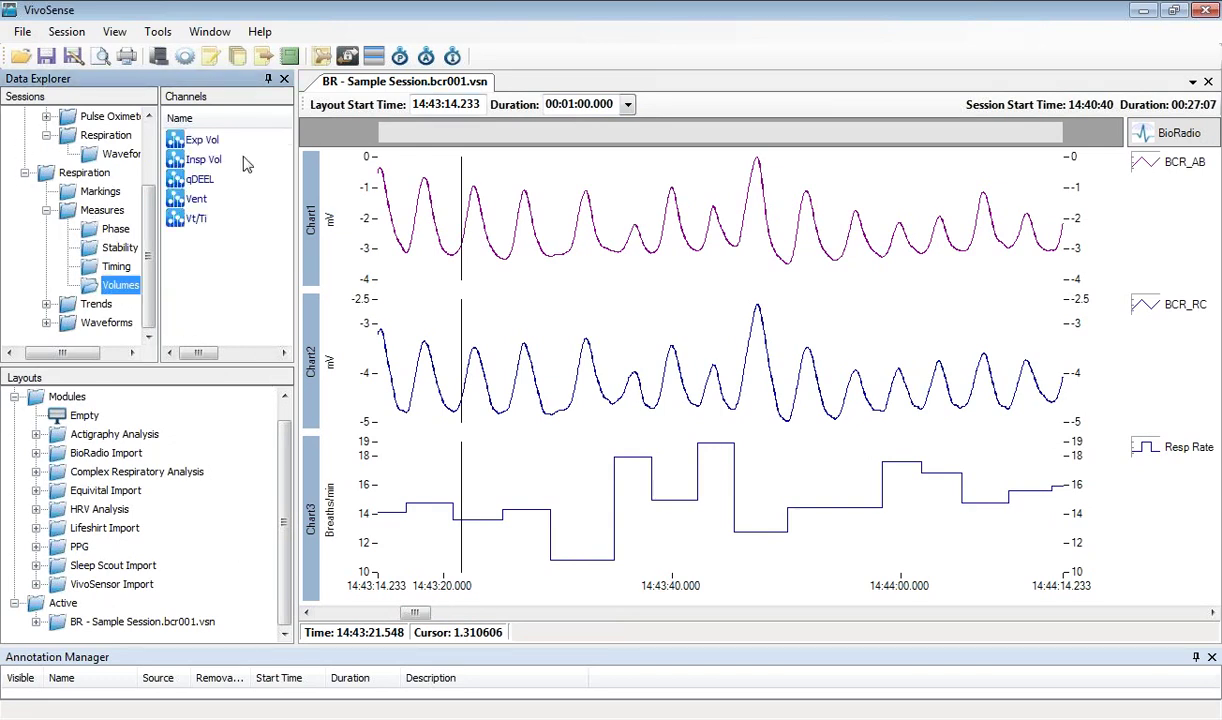
double_click(205, 141)
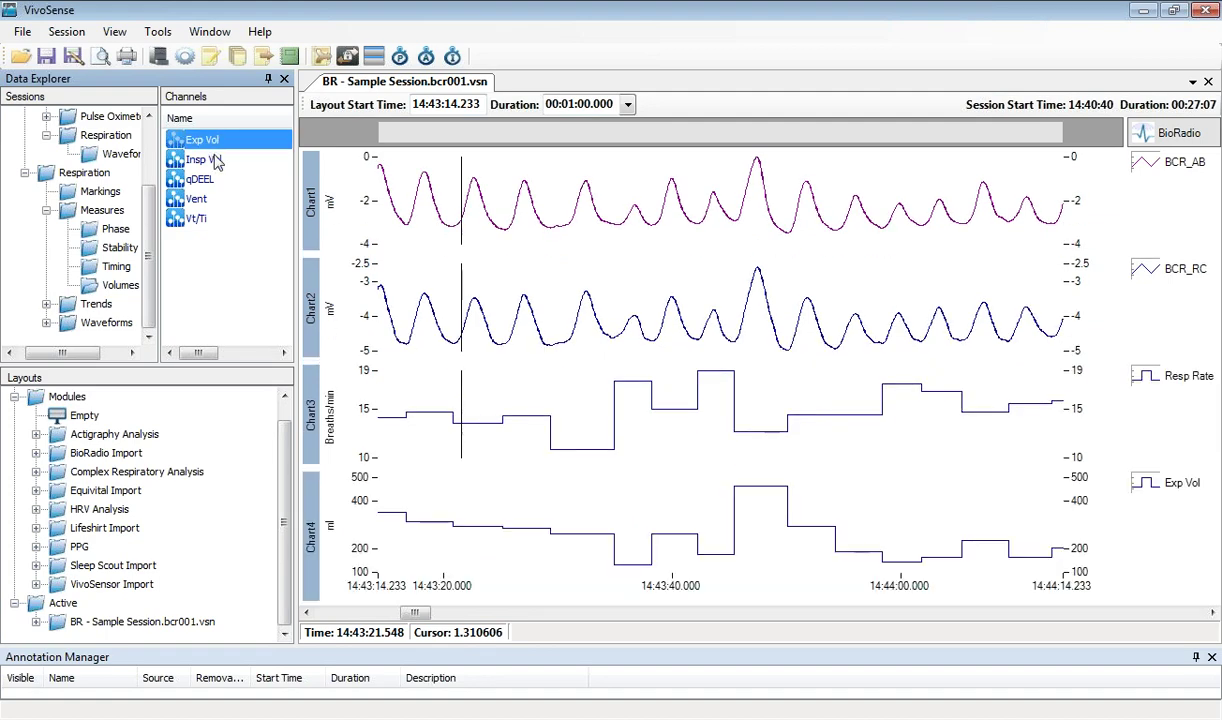
click(212, 160)
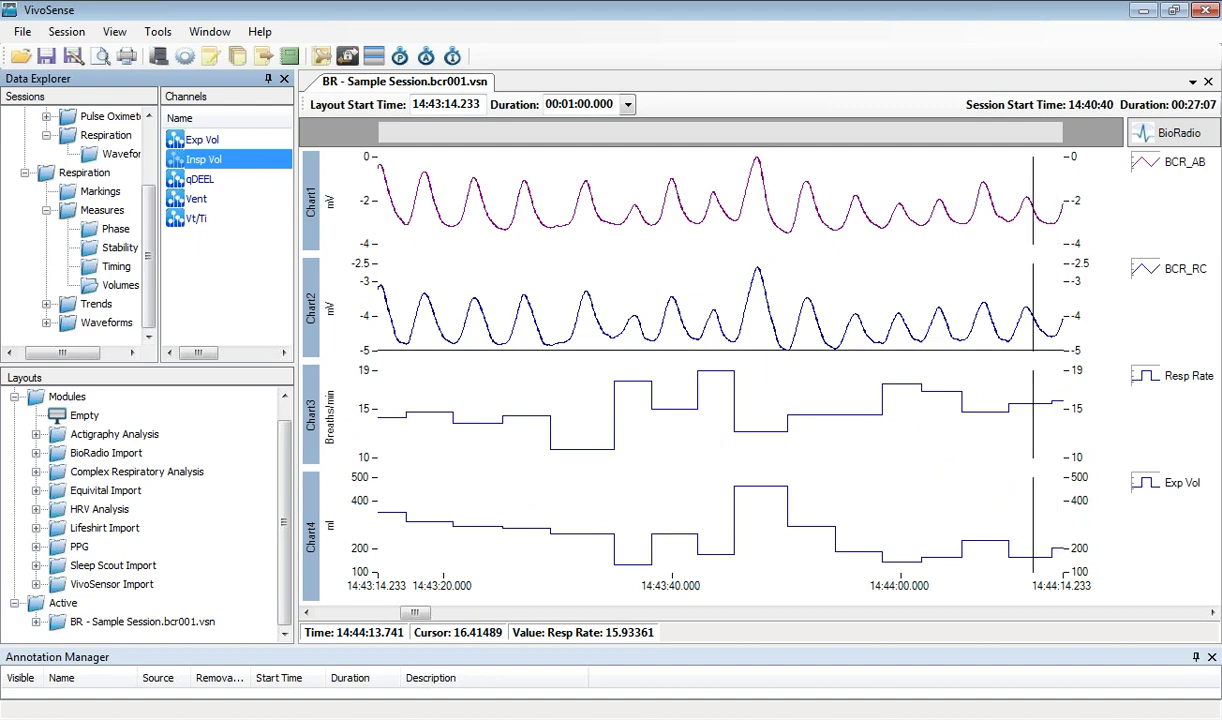
double_click(204, 160)
mouse_move(415, 617)
mouse_down()
mouse_move(481, 620)
mouse_move(423, 618)
mouse_up()
drag(430, 250, 520, 347)
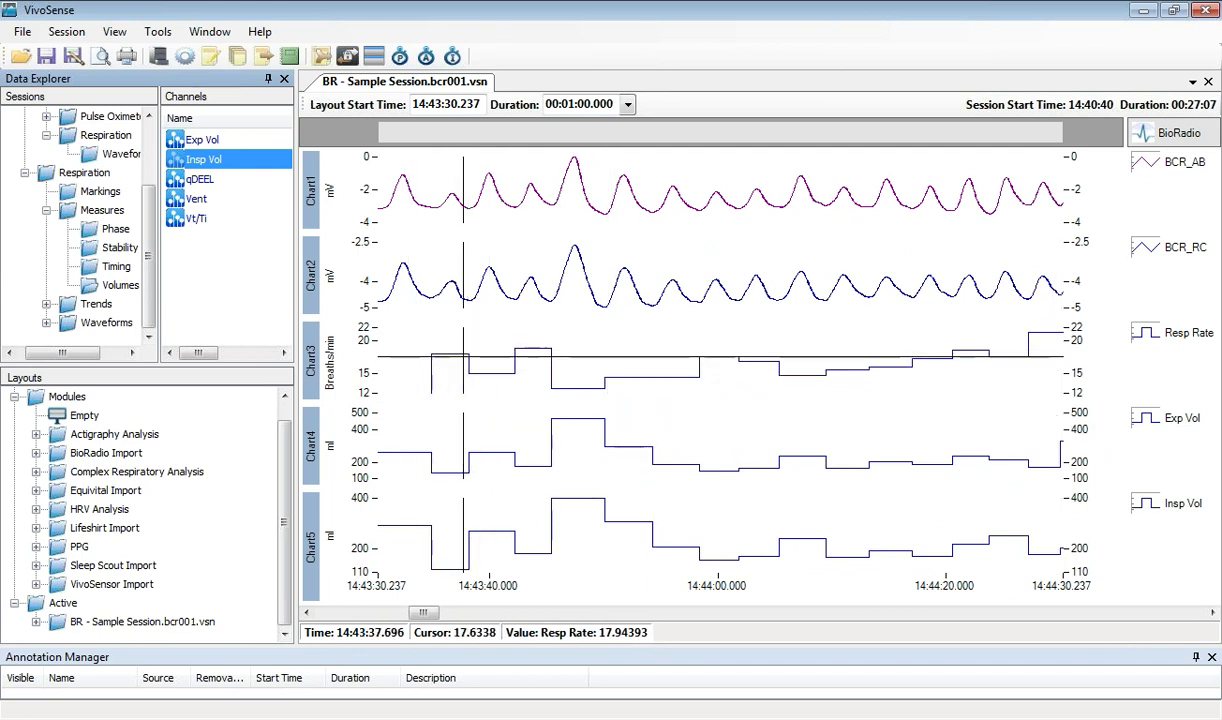
click(464, 352)
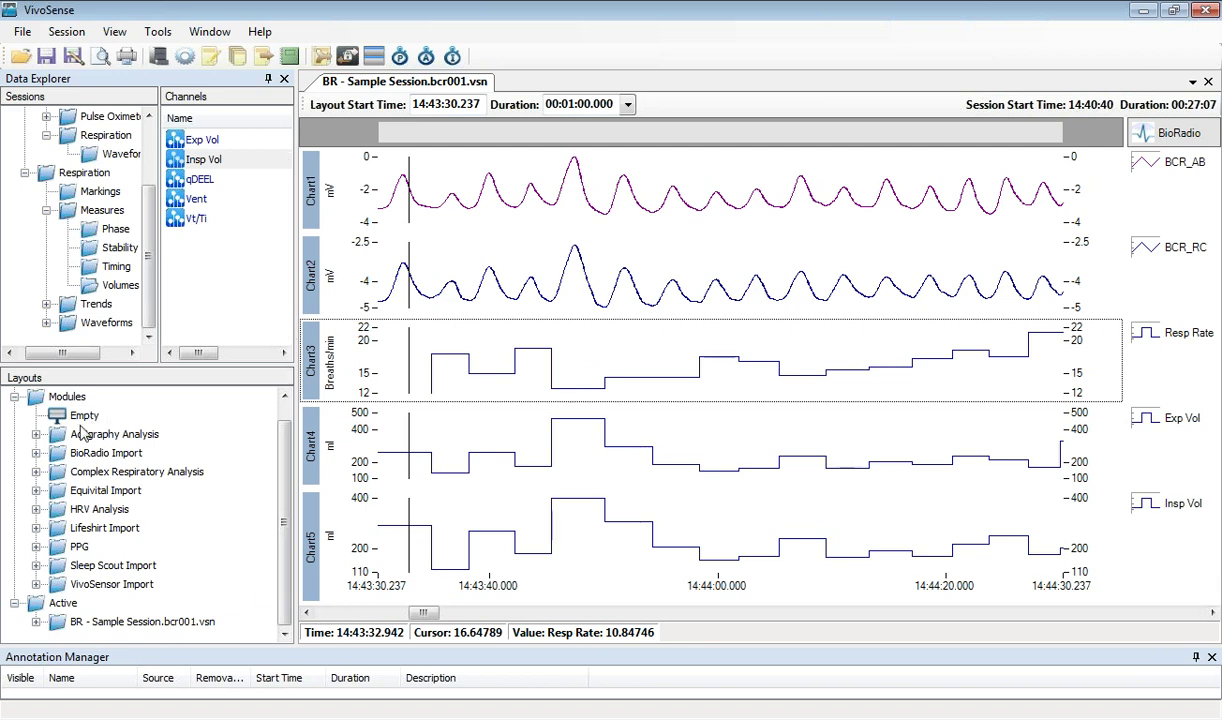
Step: Load the Konno-Mead layout from Complex Respiratory Analysis, and replace it with the Flow-Volume layout
click(36, 471)
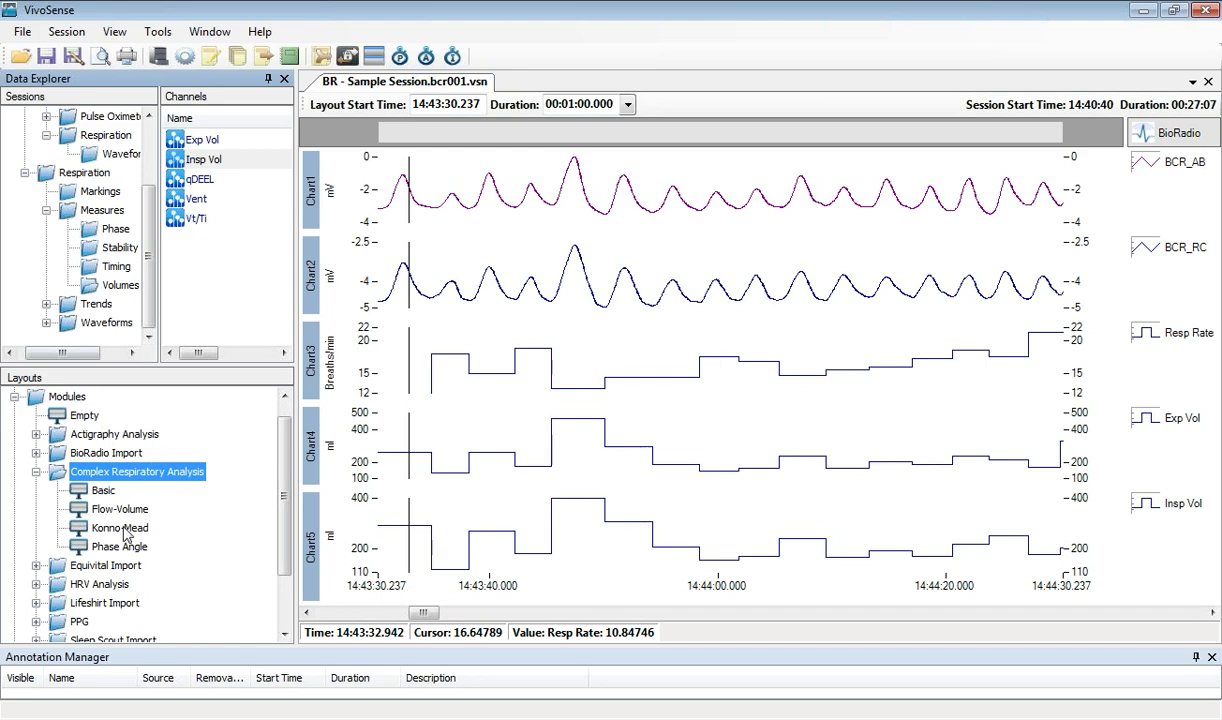
double_click(122, 529)
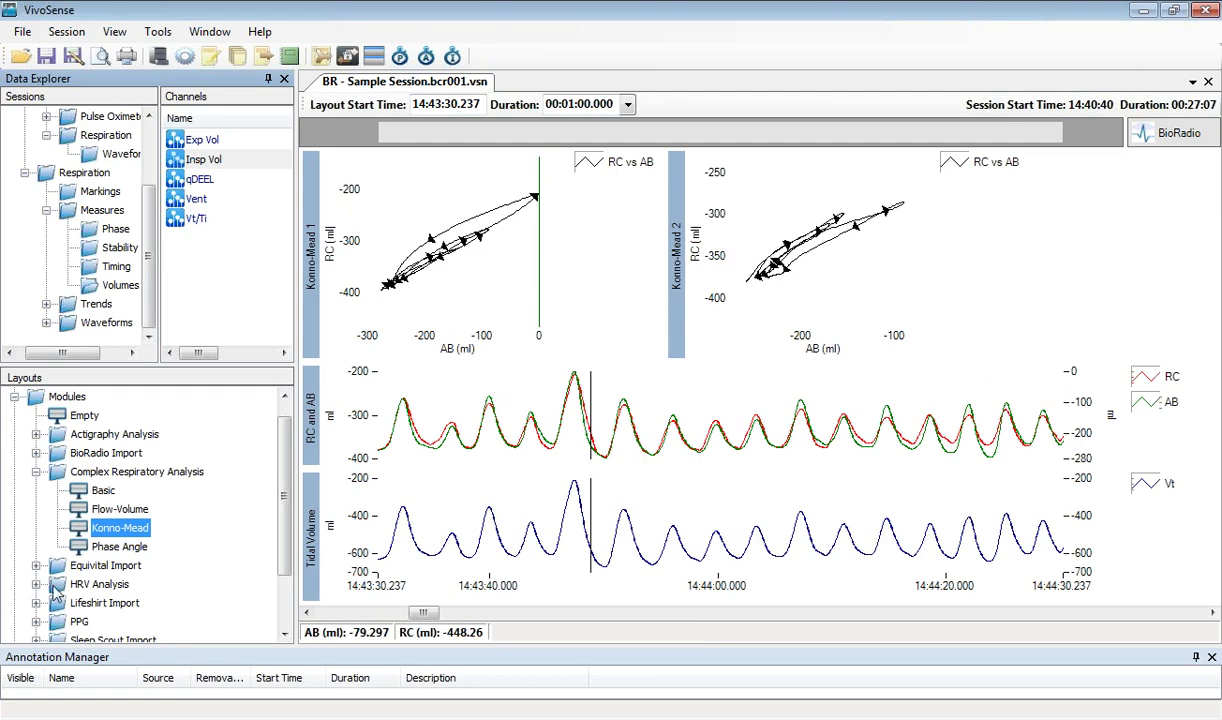
double_click(125, 510)
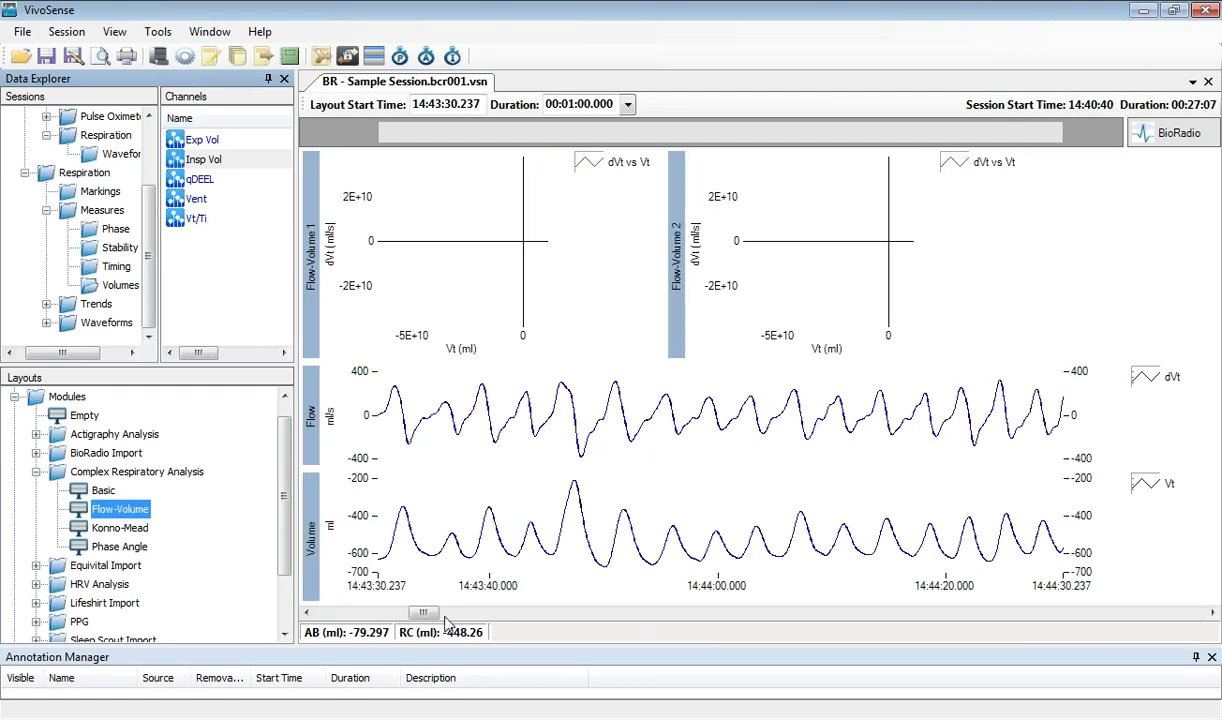
Step: Examine the flow-volume loops at different points along the Flow and Volume traces, including the more irregular breathing section
mouse_move(422, 613)
mouse_down()
mouse_move(456, 614)
mouse_move(437, 614)
mouse_up()
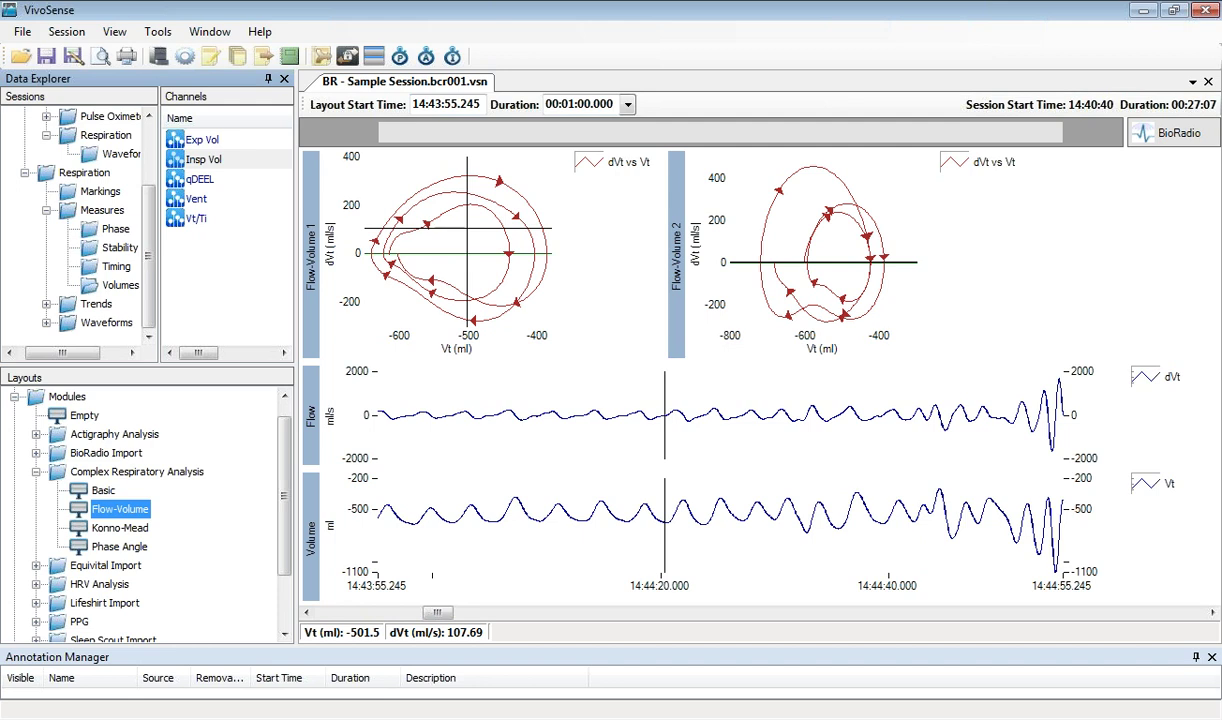
click(500, 442)
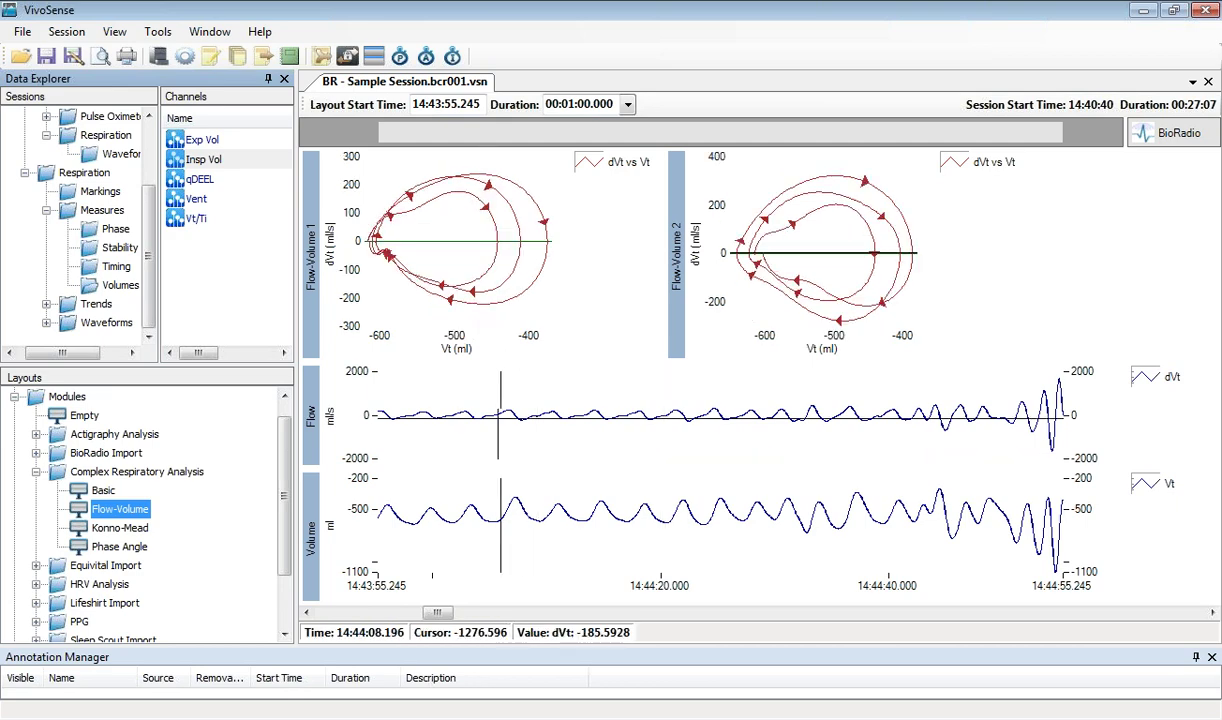
click(511, 543)
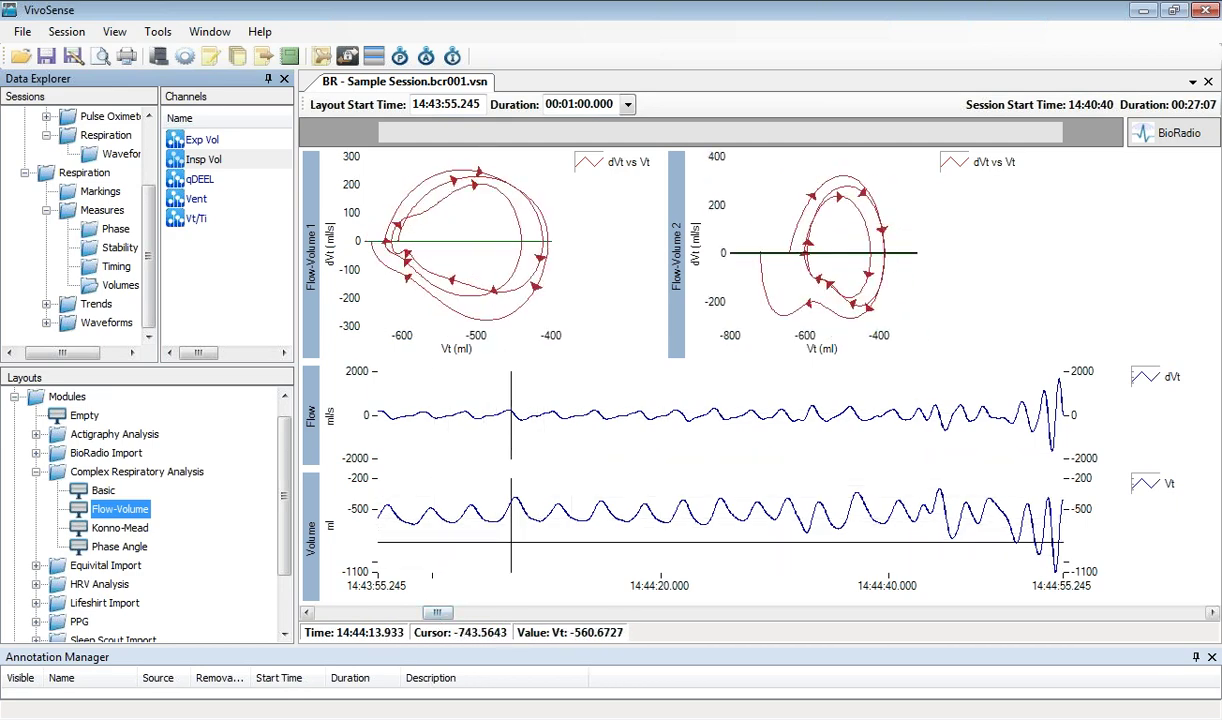
drag(437, 613, 484, 614)
drag(490, 520, 804, 520)
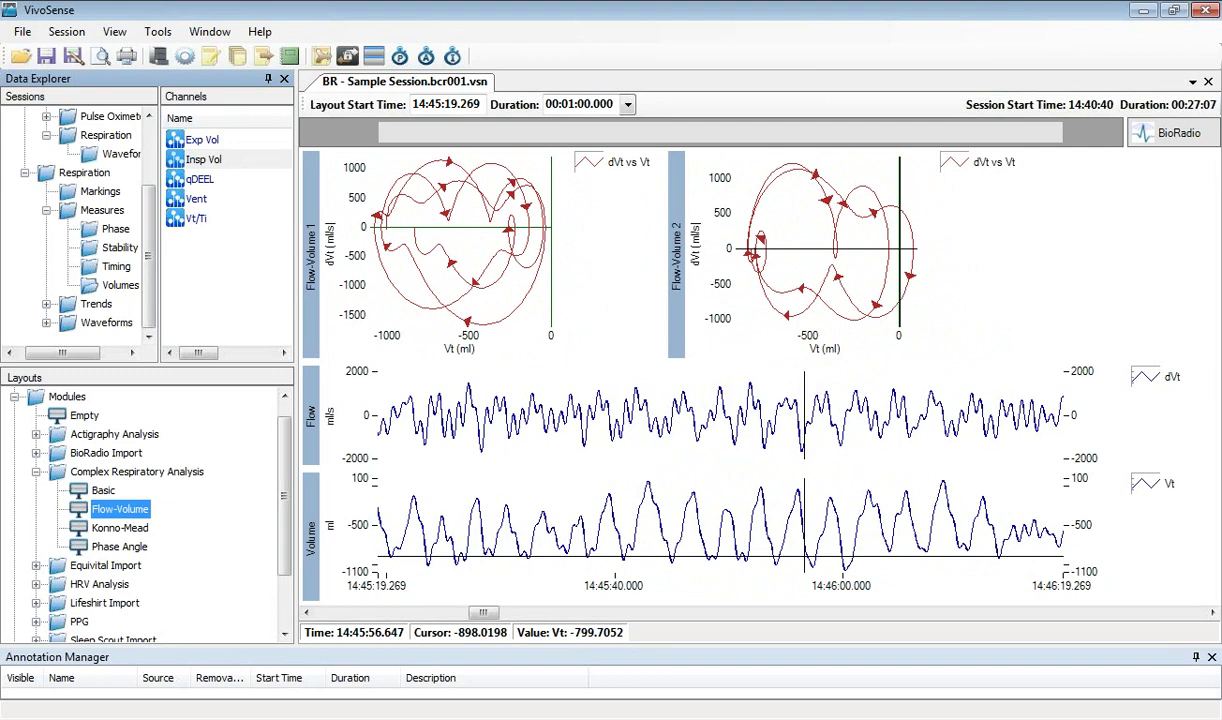
key(Left)
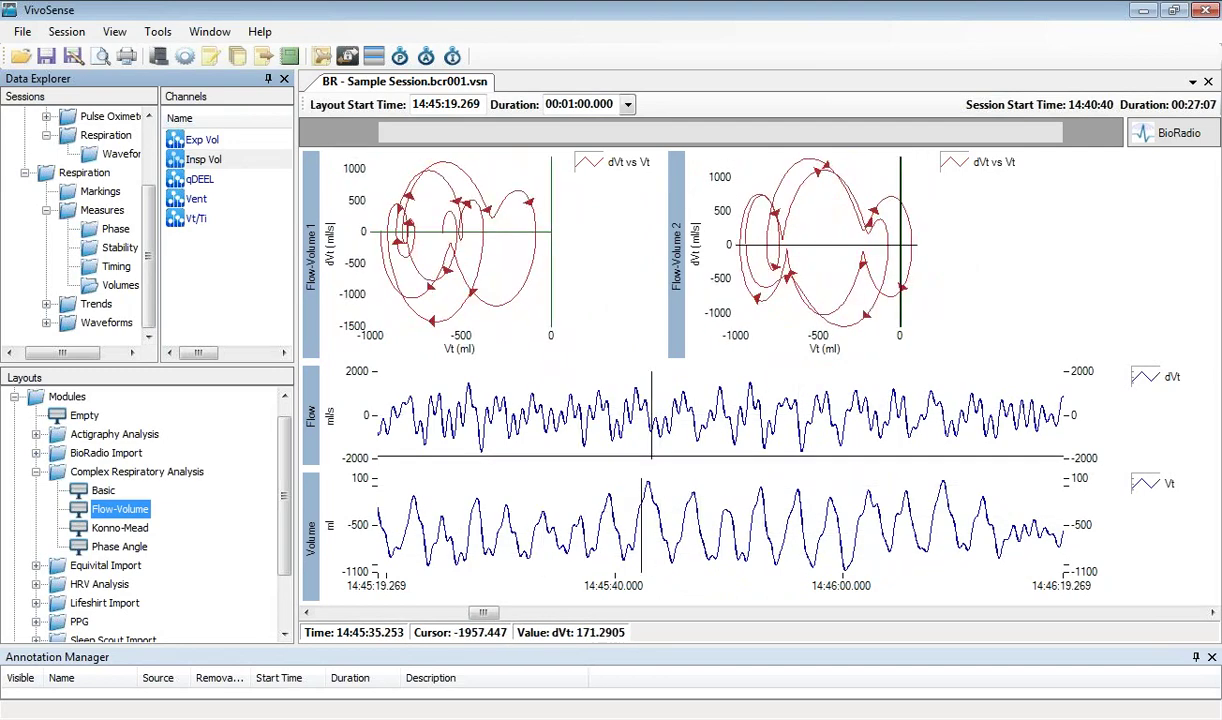
key(Left)
key(Left)
key(Left)
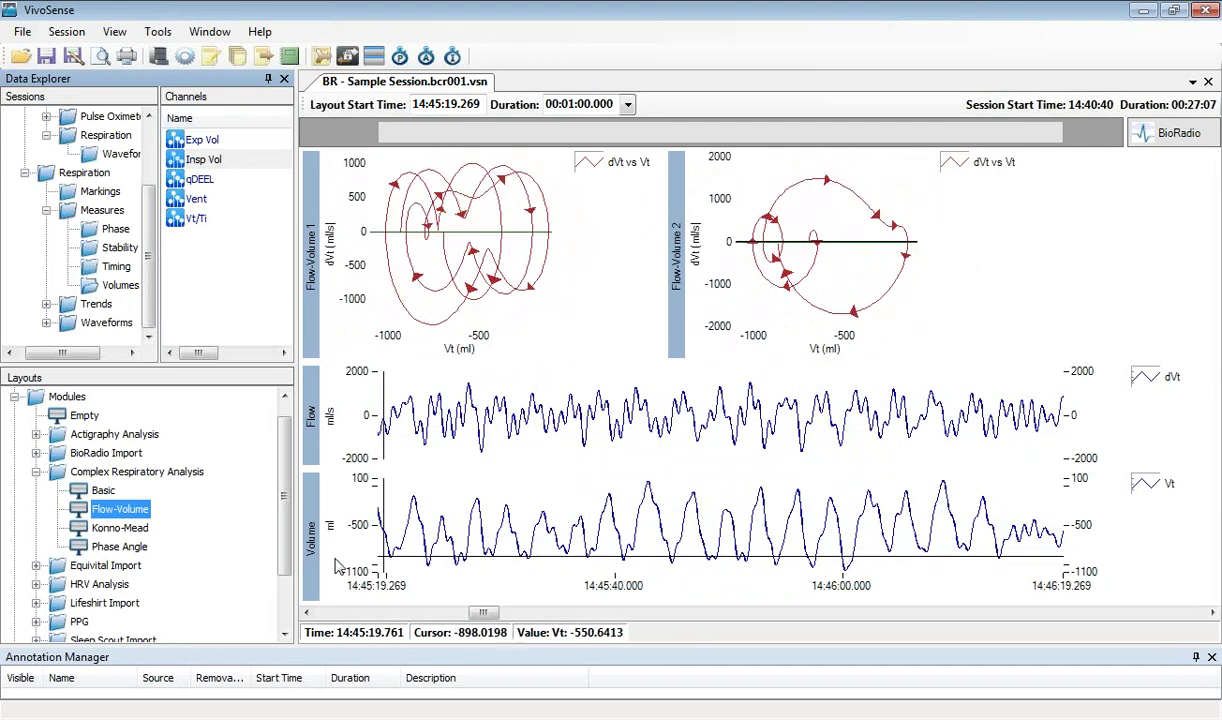
key(Right)
key(Right)
key(Right)
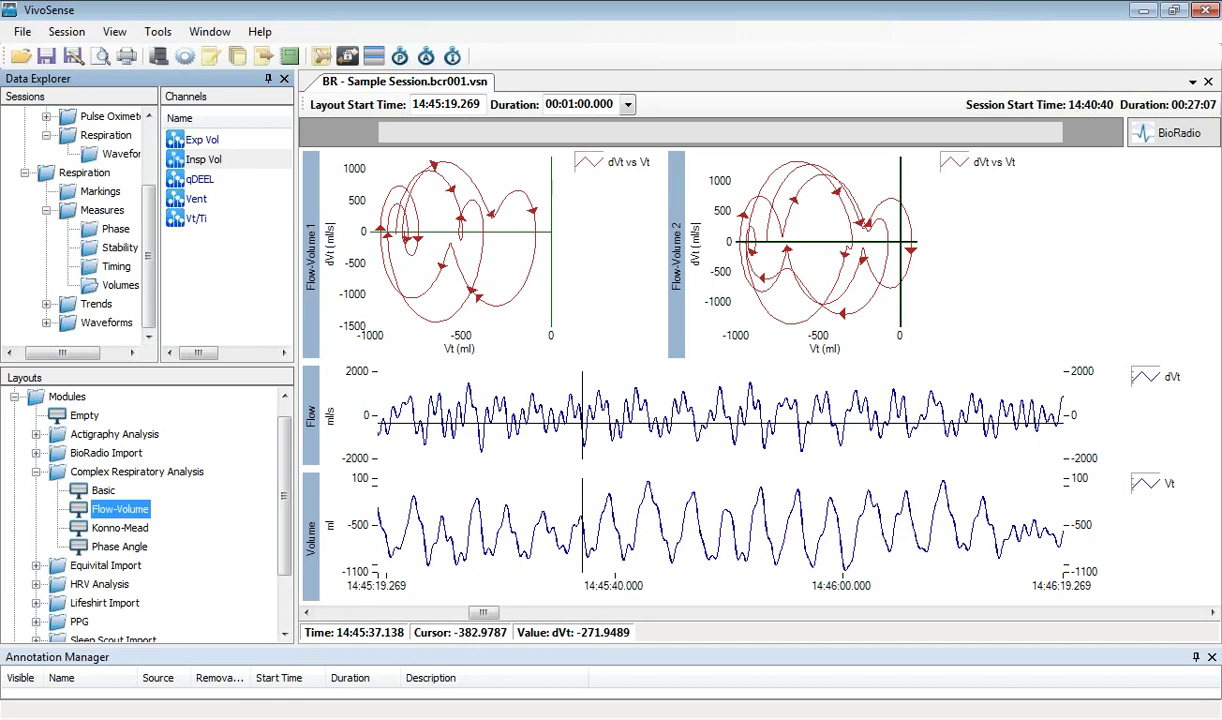
key(Left)
key(Left)
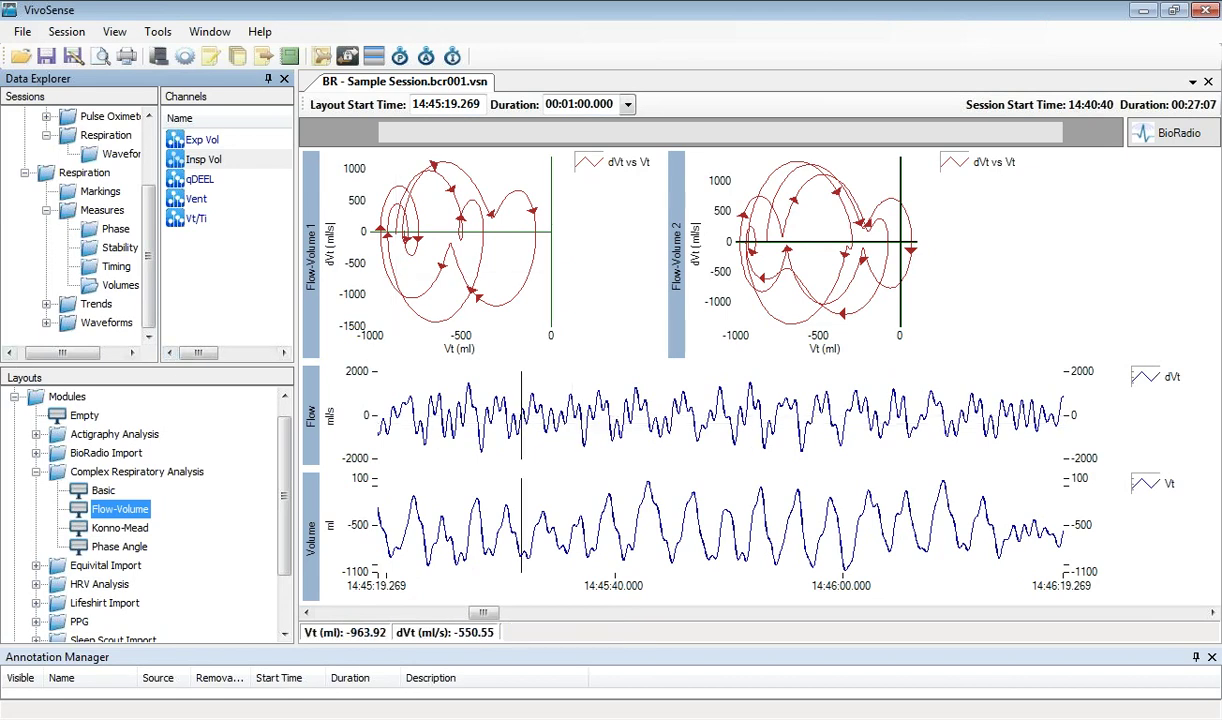
Step: Switch to the Wireless Respiration 4-10-13 presentation in Microsoft PowerPoint
mouse_move(2, 340)
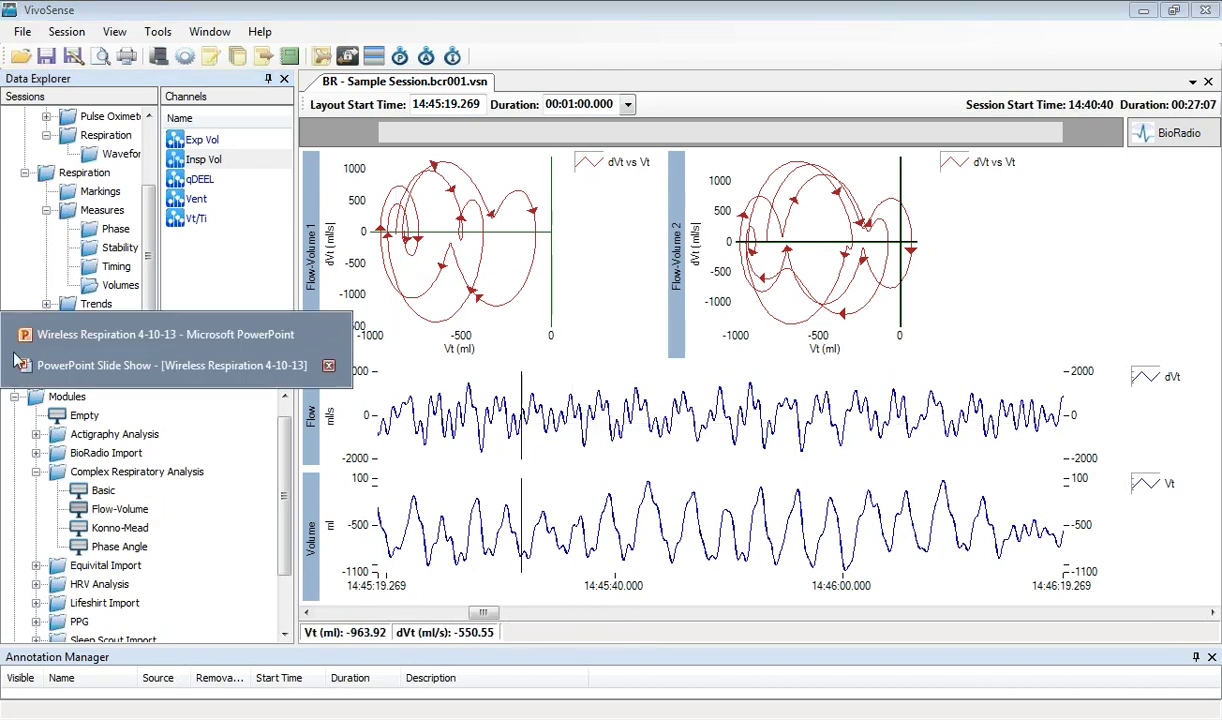
click(118, 338)
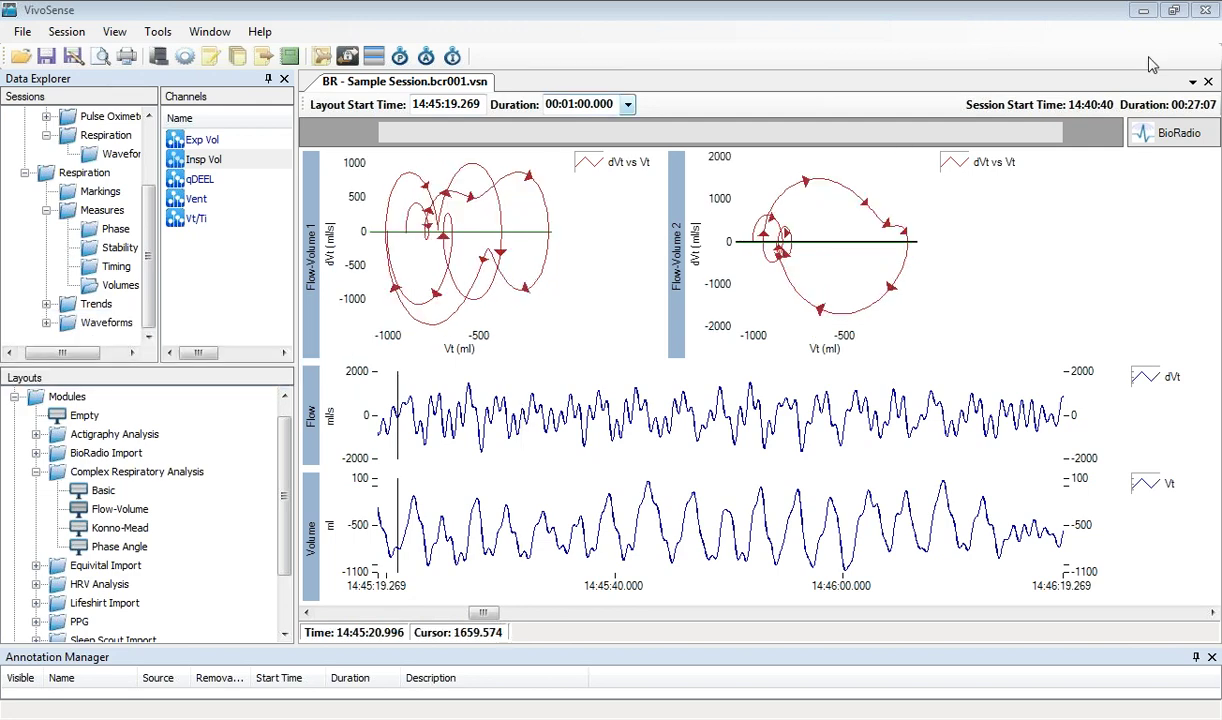